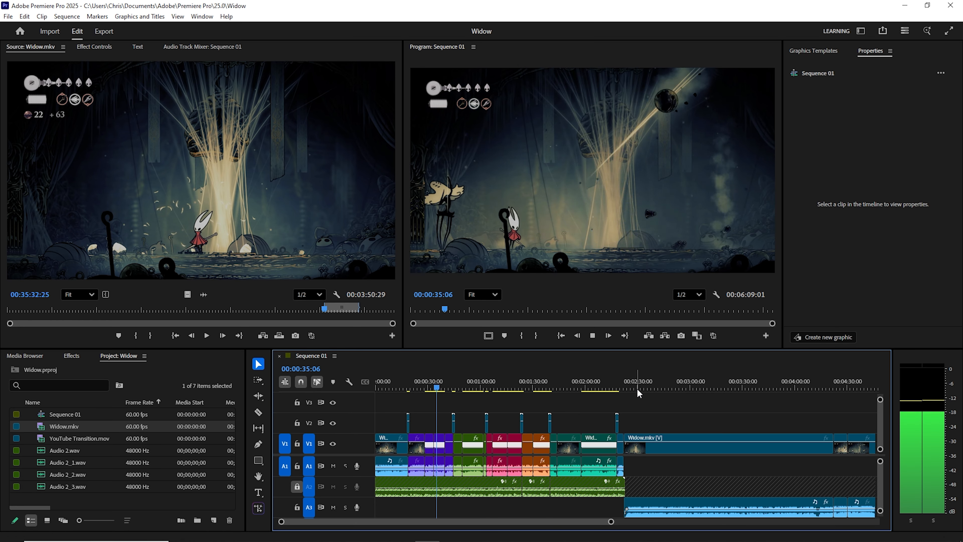
- Play back a short part of the sequence and transcribe its two untranscribed source clips
{"action": "key", "text": "space"}
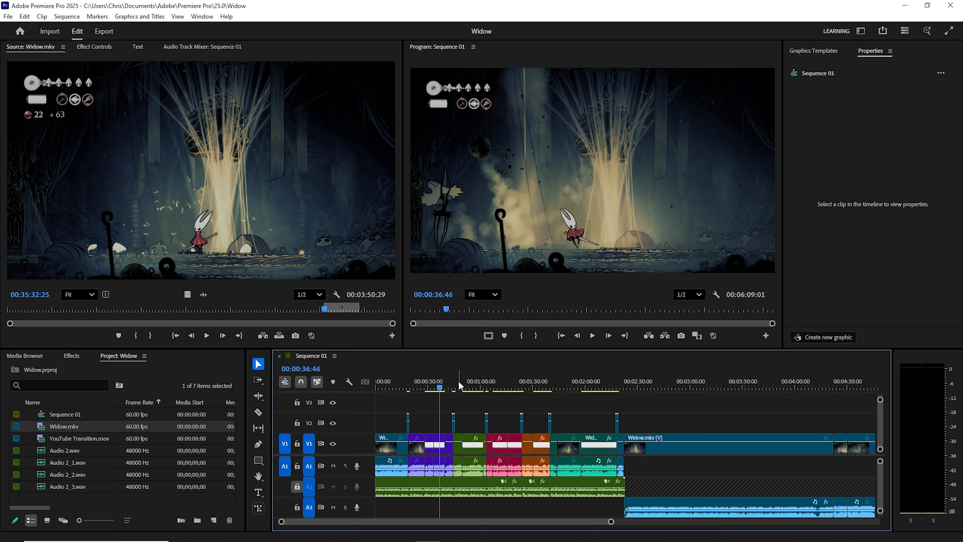
{"action": "key", "text": "space"}
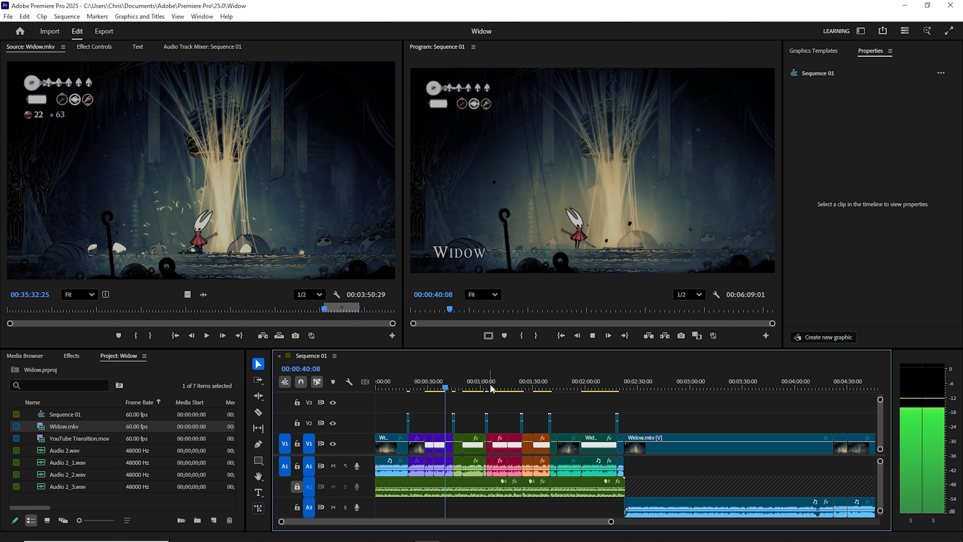
{"action": "key", "text": "space"}
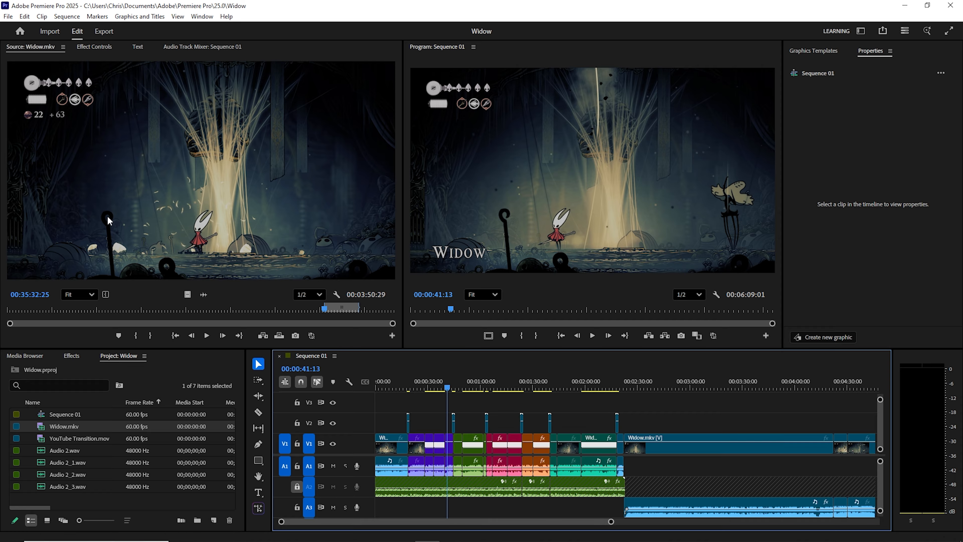
{"action": "left_click", "coordinate": [137, 47]}
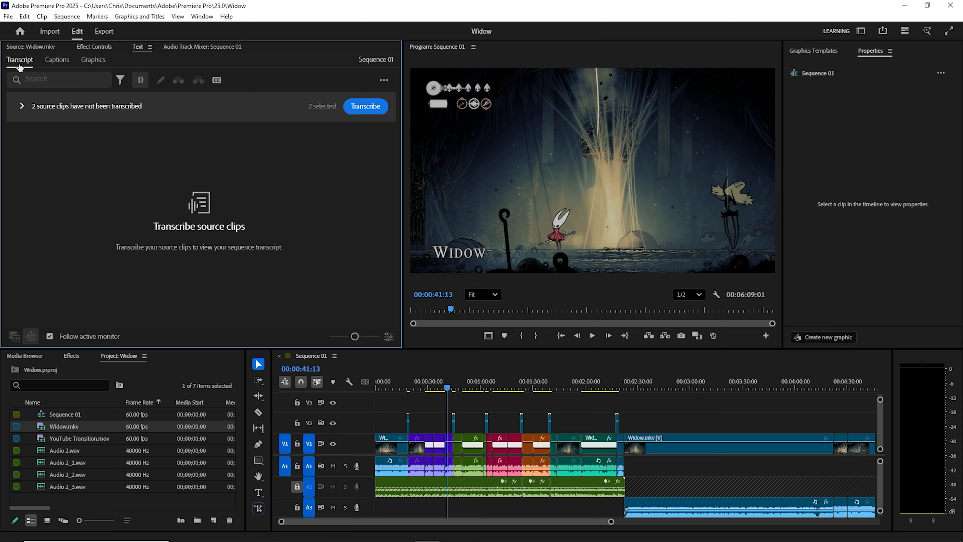
{"action": "left_click", "coordinate": [375, 106]}
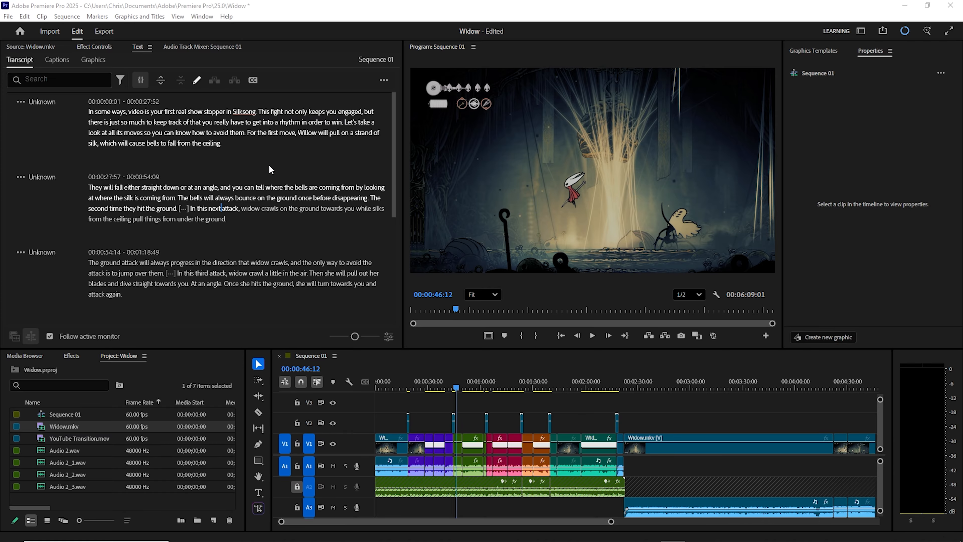
- Examine the generated transcript for wording errors, playing the audio from the word "them" in the first segment
{"action": "scroll", "coordinate": [261, 154], "scroll_direction": "down", "scroll_amount": 2}
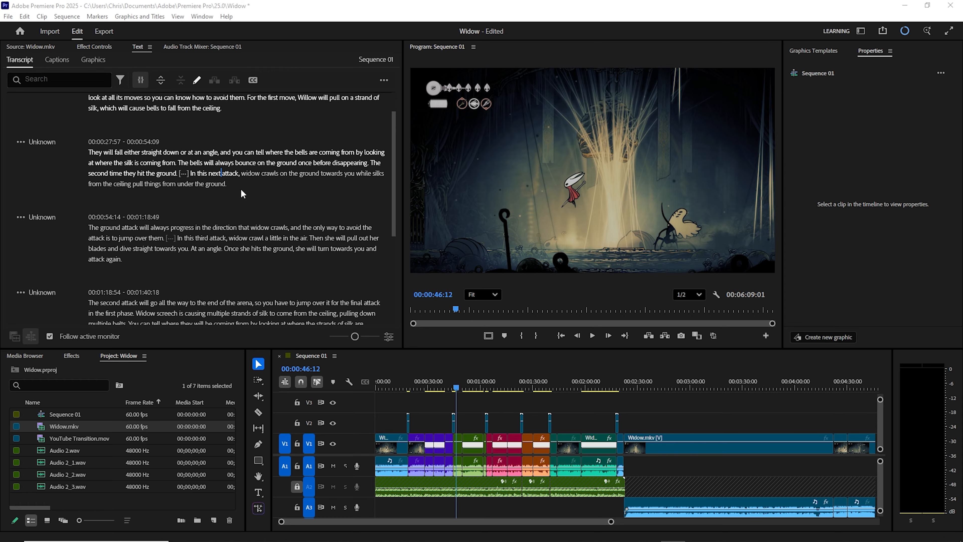
{"action": "scroll", "coordinate": [243, 194], "scroll_direction": "down", "scroll_amount": 3}
{"action": "scroll", "coordinate": [201, 159], "scroll_direction": "up", "scroll_amount": 5}
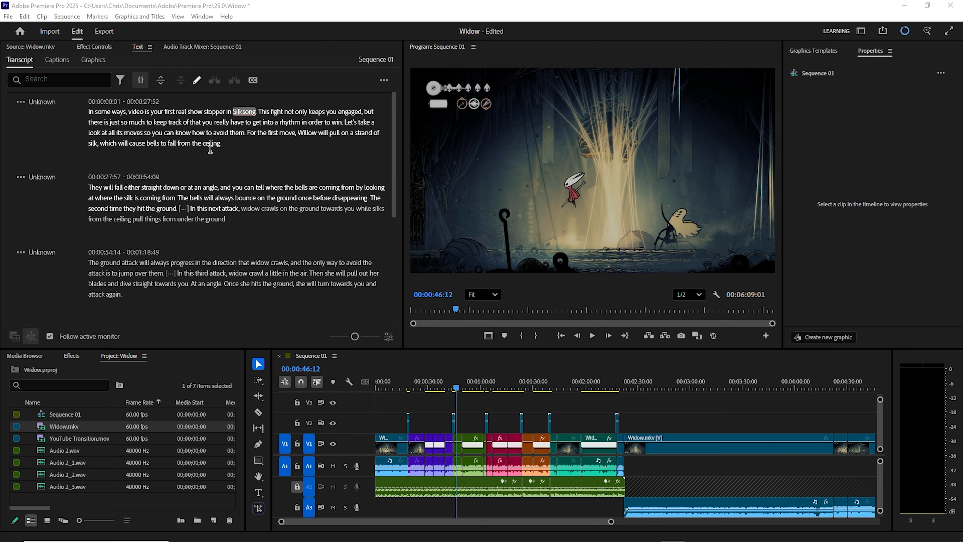
{"action": "left_click", "coordinate": [241, 129]}
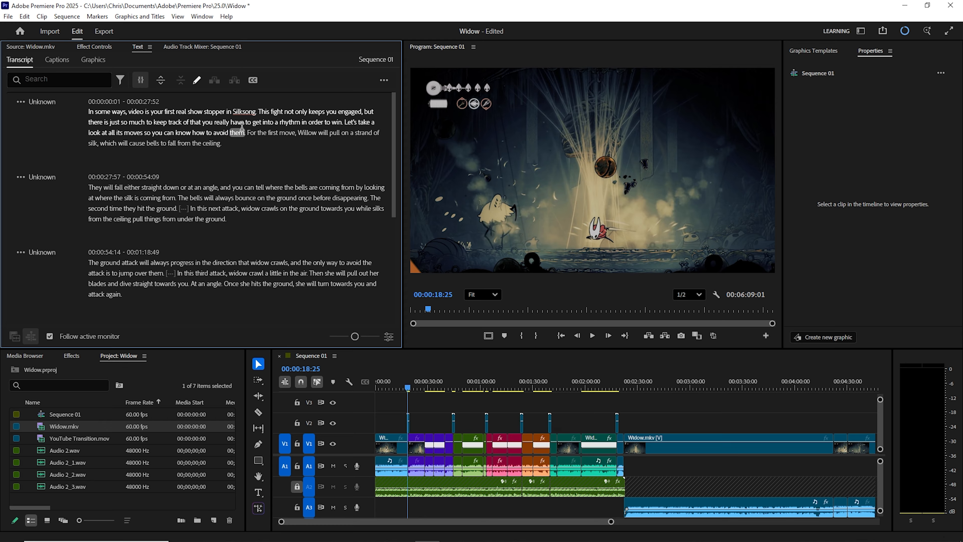
{"action": "key", "text": "space"}
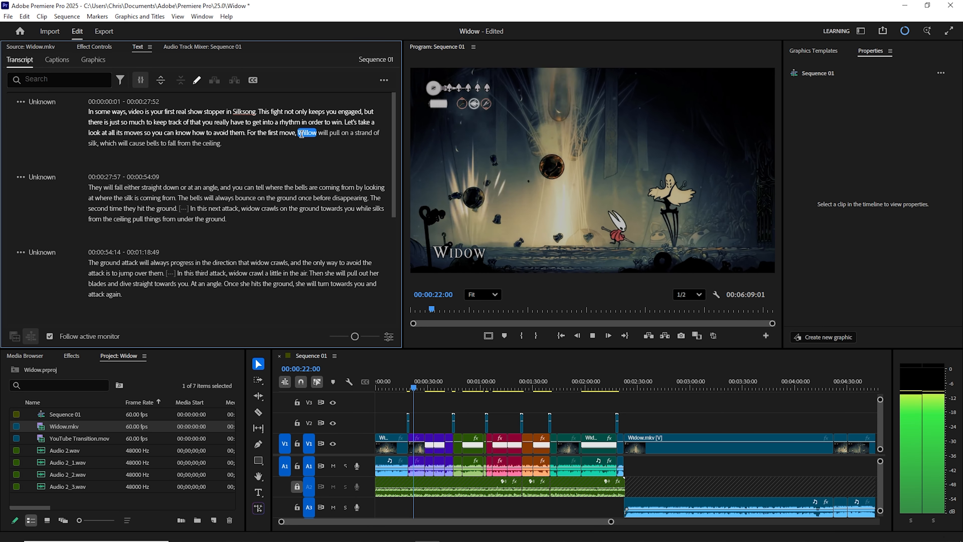
{"action": "key", "text": "space"}
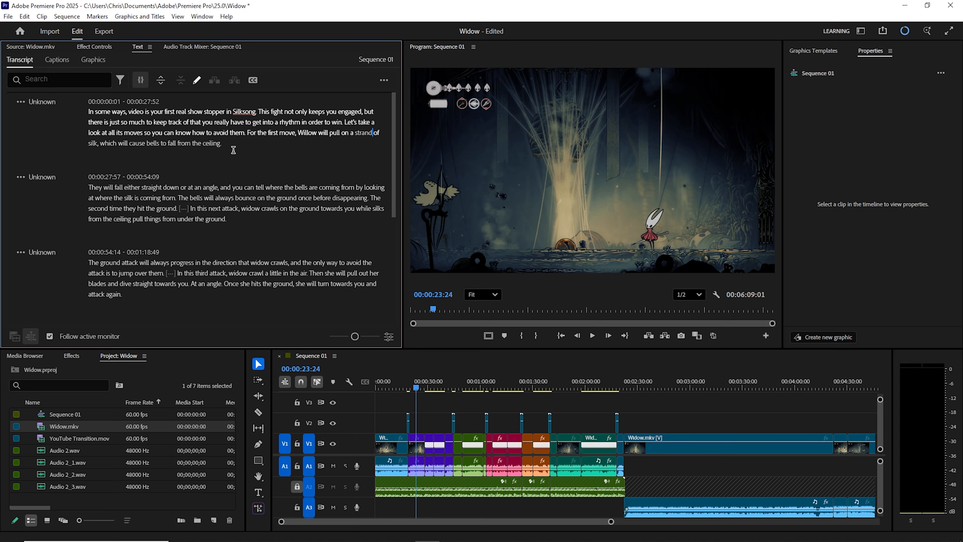
{"action": "left_click", "coordinate": [238, 143]}
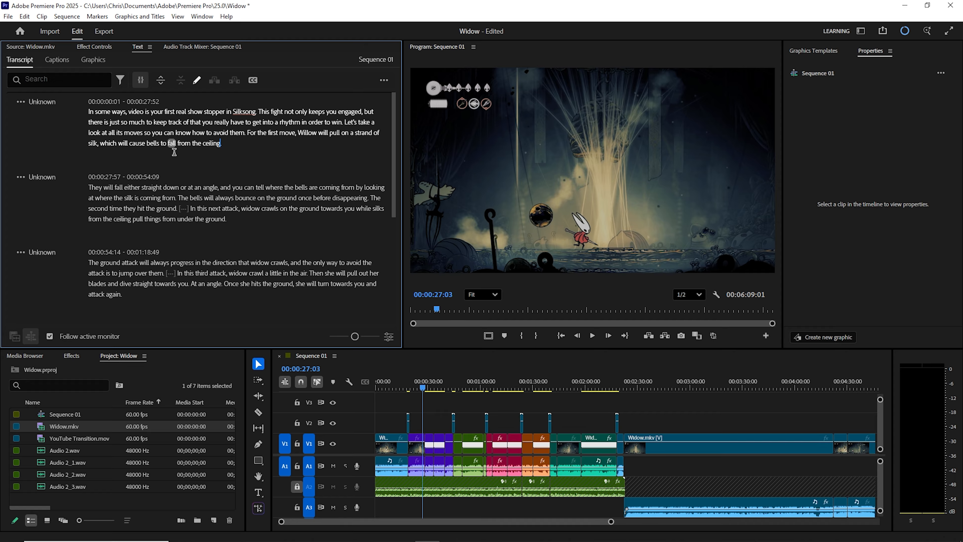
{"action": "double_click", "coordinate": [95, 133]}
- Switch to the Word script, find "bells to fall from the ceil" and copy the opening text through "ceiling"
{"action": "key", "text": "alt+Tab"}
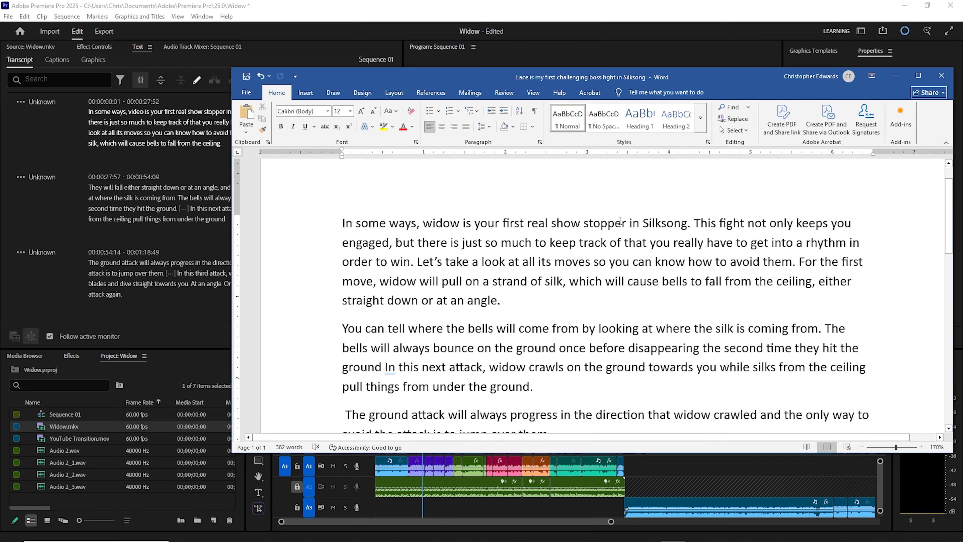
{"action": "scroll", "coordinate": [621, 220], "scroll_direction": "down", "scroll_amount": 3}
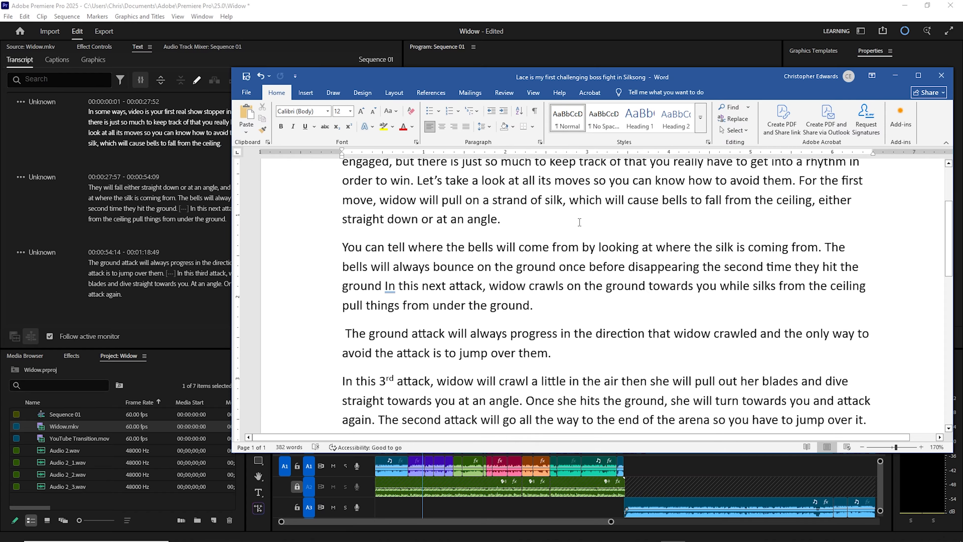
{"action": "key", "text": "ctrl+f"}
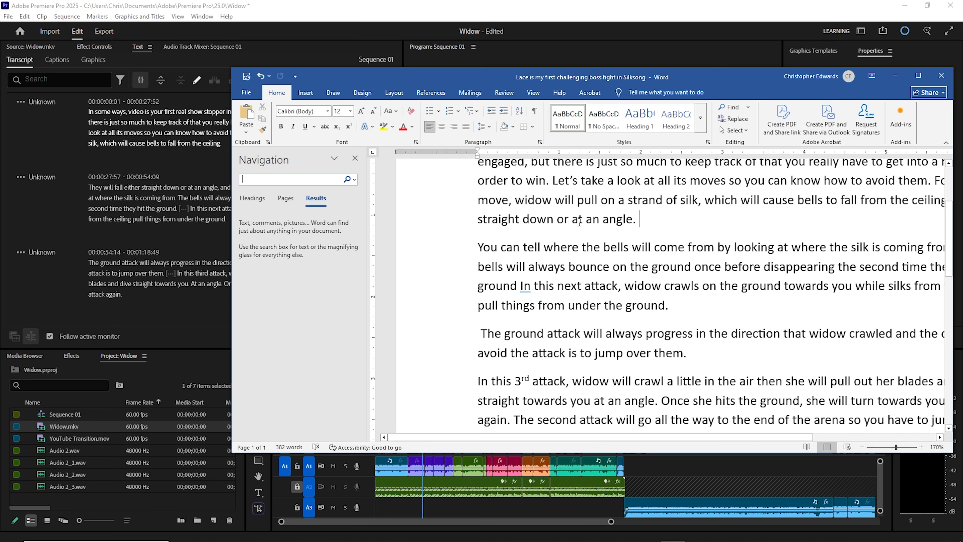
{"action": "type", "text": "be"}
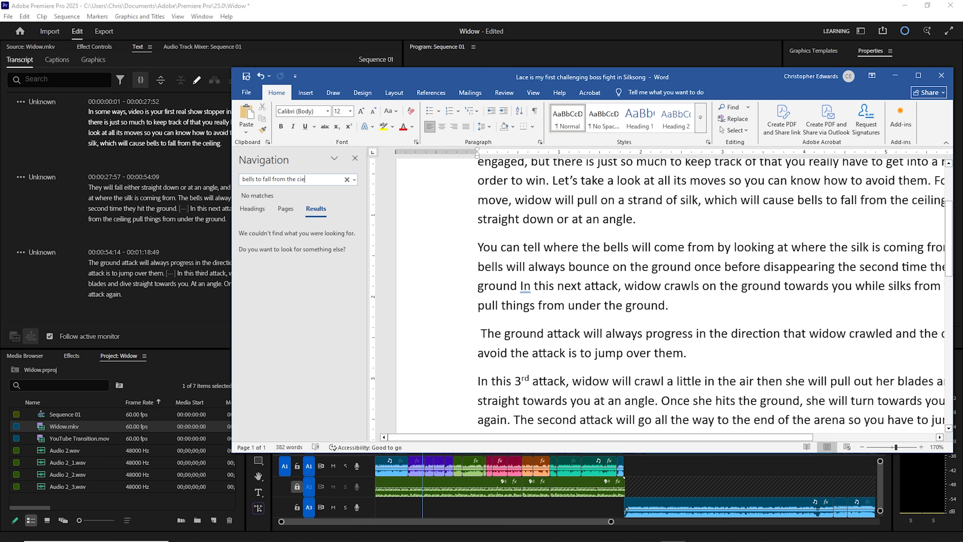
{"action": "type", "text": "lls to fall from the cei"}
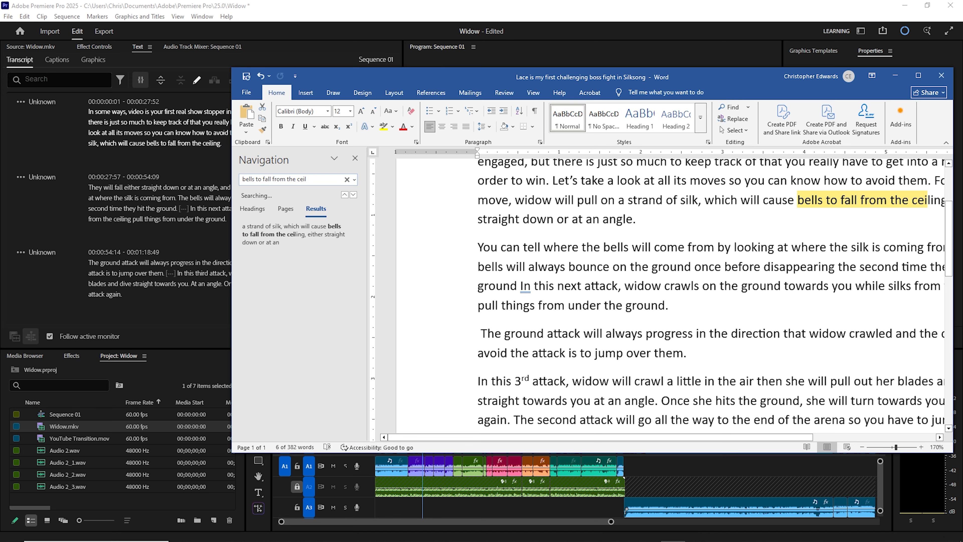
{"action": "type", "text": "l"}
{"action": "scroll", "coordinate": [803, 233], "scroll_direction": "down", "scroll_amount": 3}
{"action": "left_click_drag", "start_coordinate": [846, 293], "coordinate": [447, 254]}
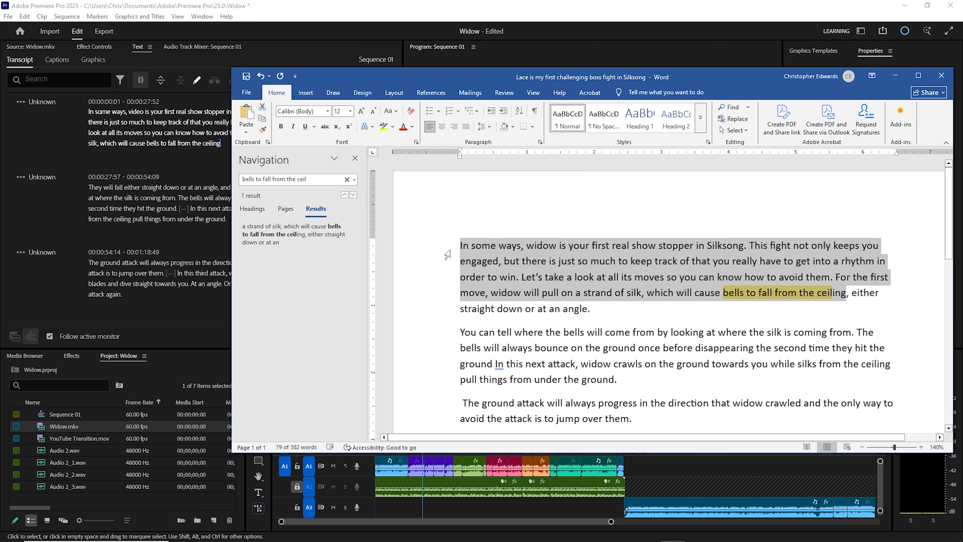
- Replace the first transcript segment's text with the script passage from "In some ways, widow" through "fall from the ceiling"
{"action": "left_click", "coordinate": [168, 123]}
{"action": "left_click", "coordinate": [197, 81]}
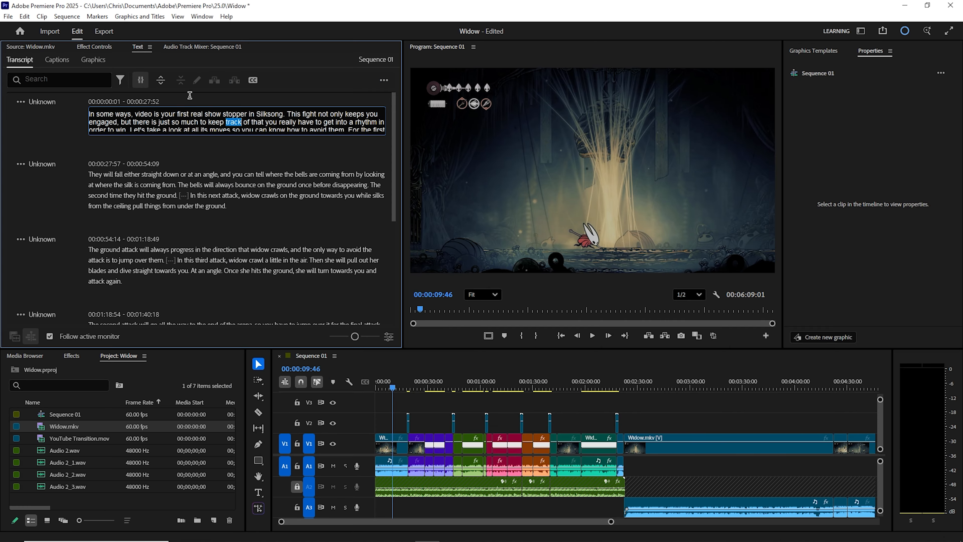
{"action": "key", "text": "ctrl+a"}
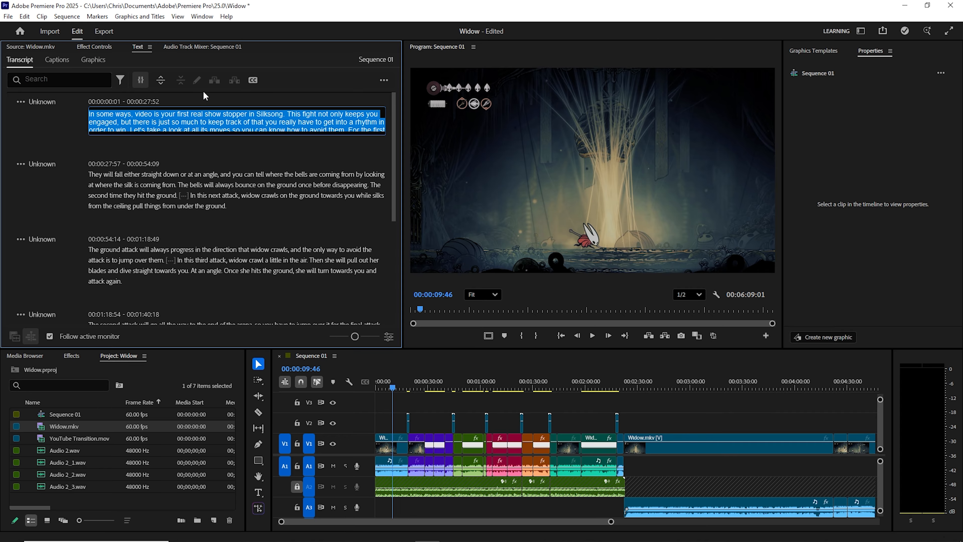
{"action": "left_click", "coordinate": [283, 131]}
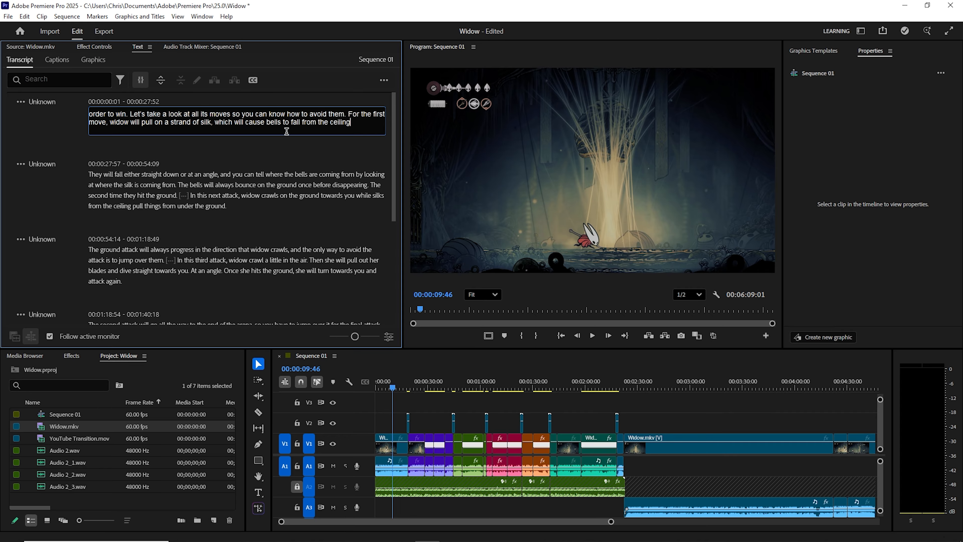
{"action": "left_click", "coordinate": [318, 160]}
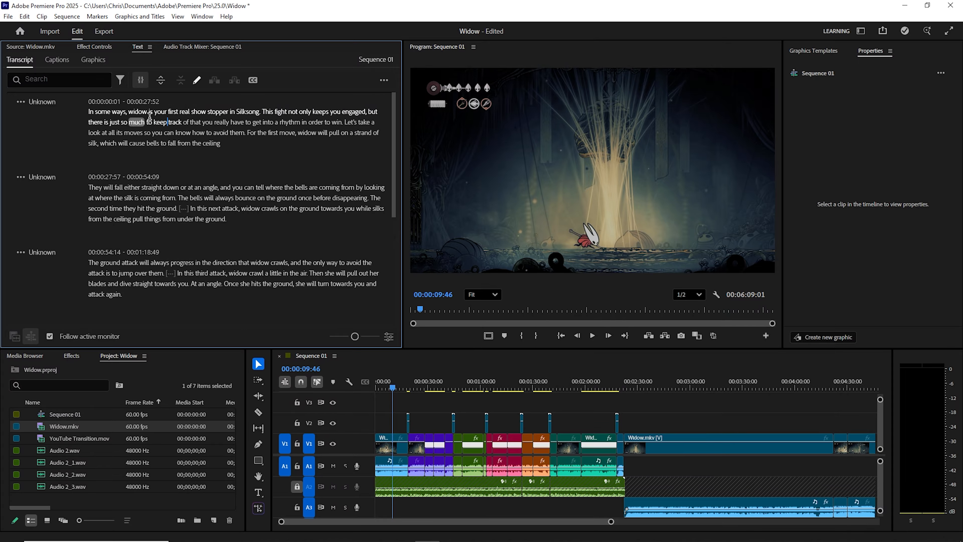
- Replace the second transcript segment's text with the script passage from "they will fall either straight down" through "under the ground."
{"action": "left_click", "coordinate": [167, 122]}
{"action": "mouse_move", "coordinate": [549, 540]}
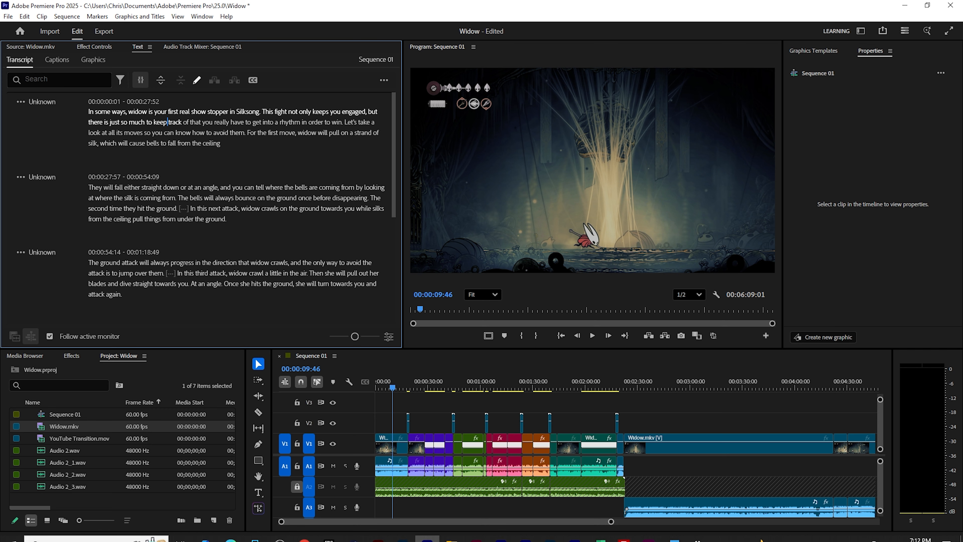
{"action": "mouse_move", "coordinate": [449, 534]}
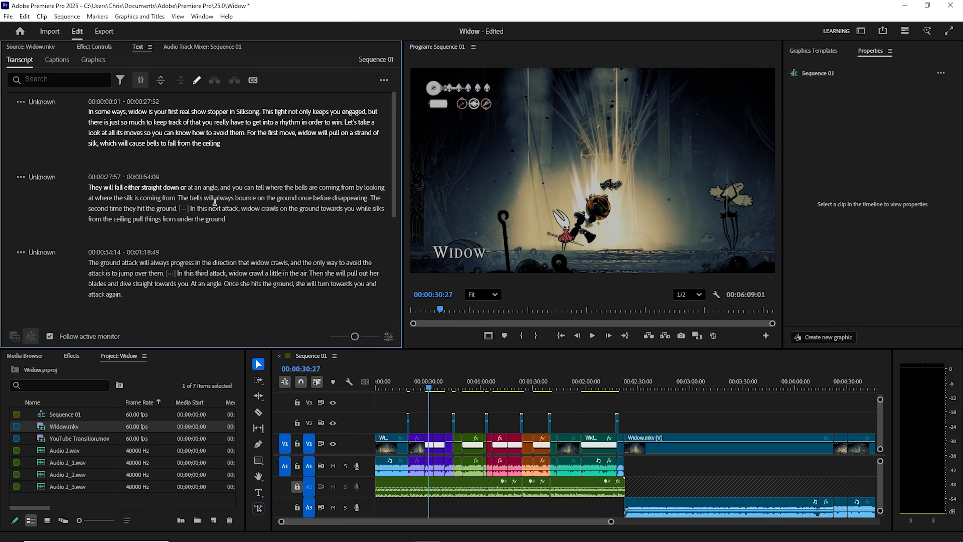
{"action": "scroll", "coordinate": [224, 217], "scroll_direction": "down", "scroll_amount": 2}
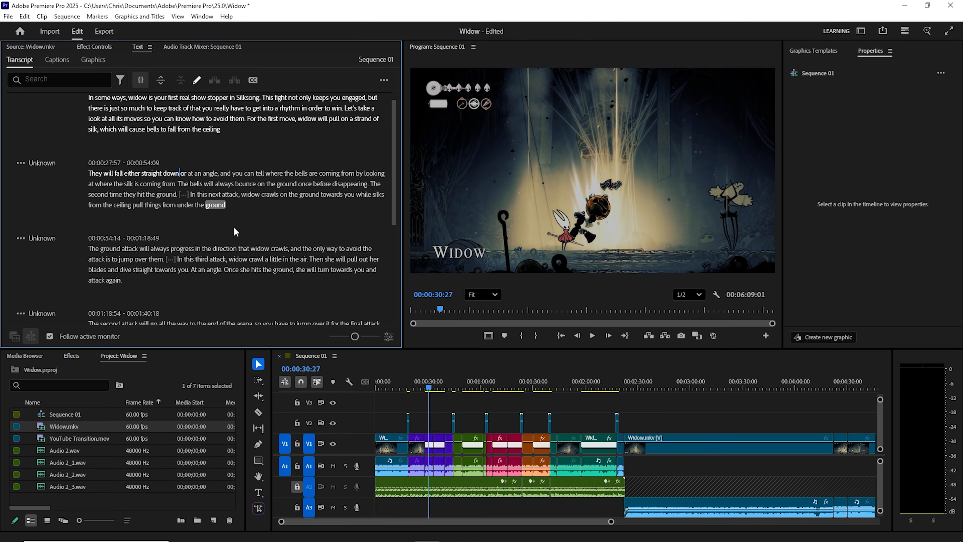
{"action": "scroll", "coordinate": [240, 245], "scroll_direction": "down", "scroll_amount": 1}
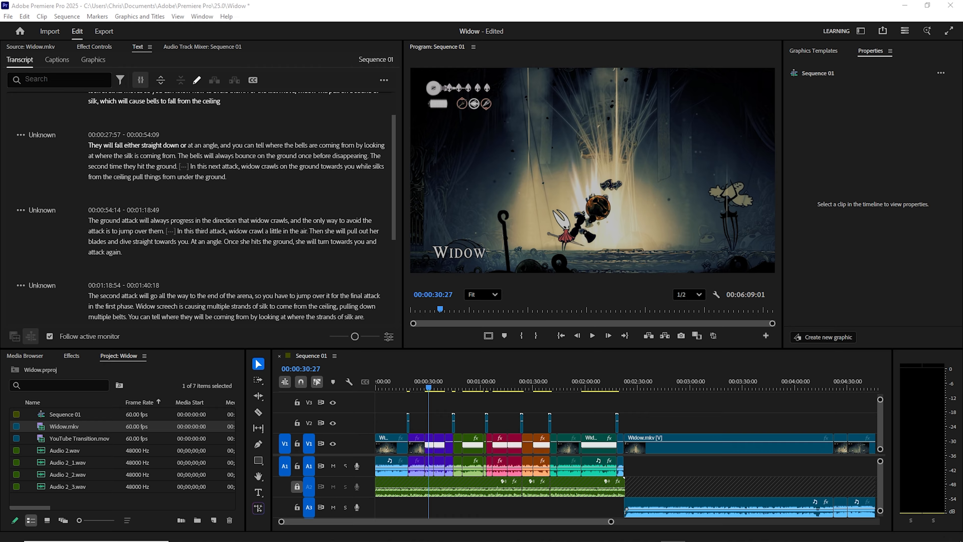
{"action": "left_click", "coordinate": [150, 166]}
{"action": "left_click", "coordinate": [196, 80]}
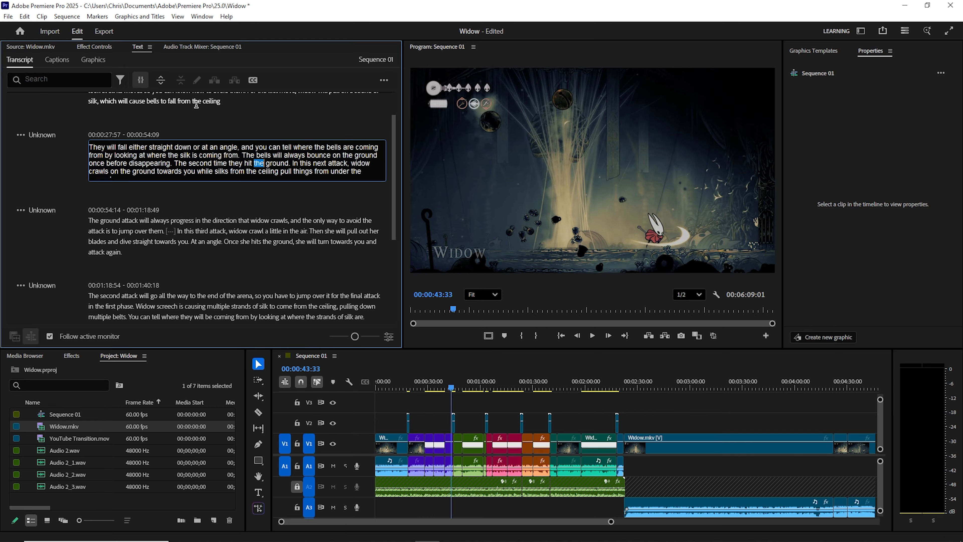
{"action": "type", "text": "they will fall either straight down or at an angle. You can tell where the bells will come from by looking at where the silk is coming from. The bells will always bounce on the ground once before disappearing the second time they hit the ground In this next attack, widow crawls on the ground towards you while silks from the ceiling pull things from under the ground."}
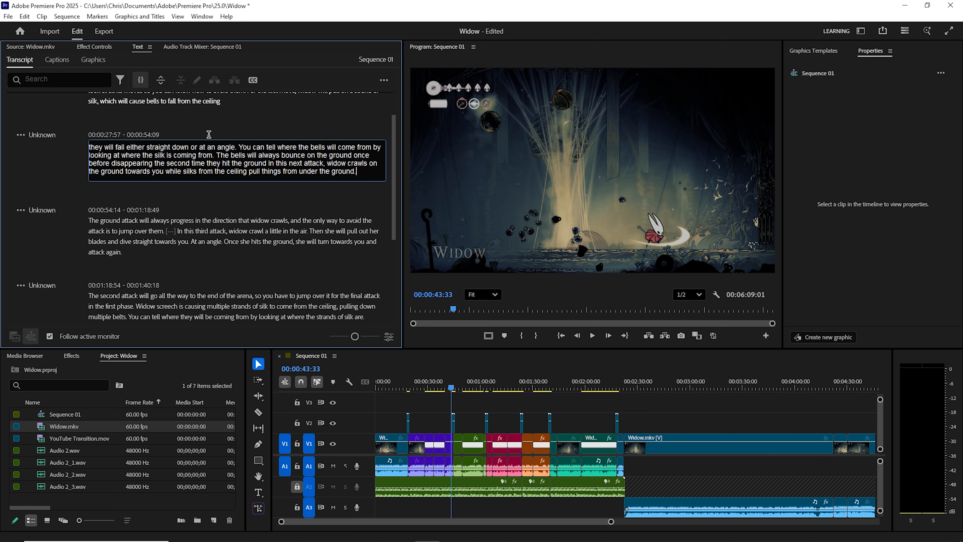
{"action": "left_click", "coordinate": [276, 204]}
- Finish editing the second segment and review the corrected transcript from the opening segment through the second-phase passage
{"action": "scroll", "coordinate": [221, 185], "scroll_direction": "up", "scroll_amount": 2}
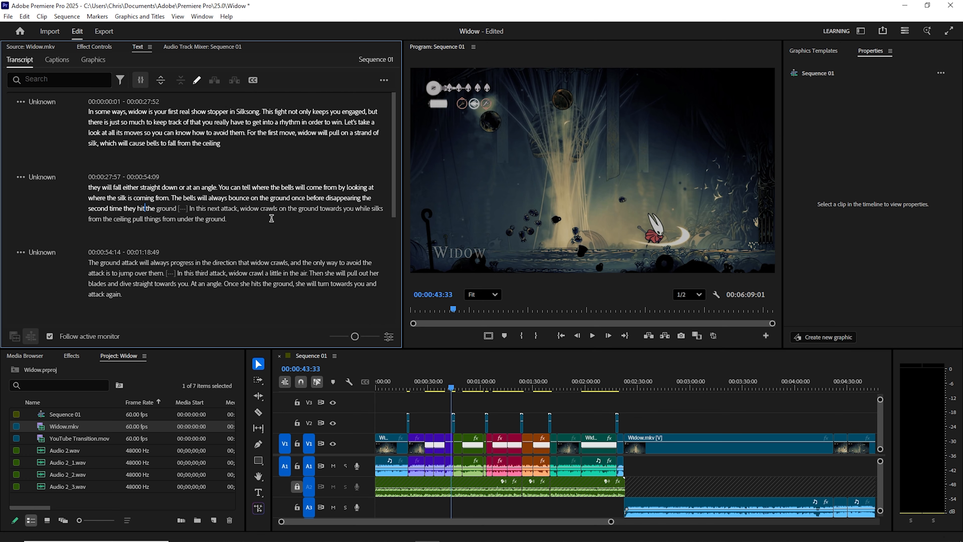
{"action": "scroll", "coordinate": [302, 185], "scroll_direction": "down", "scroll_amount": 2}
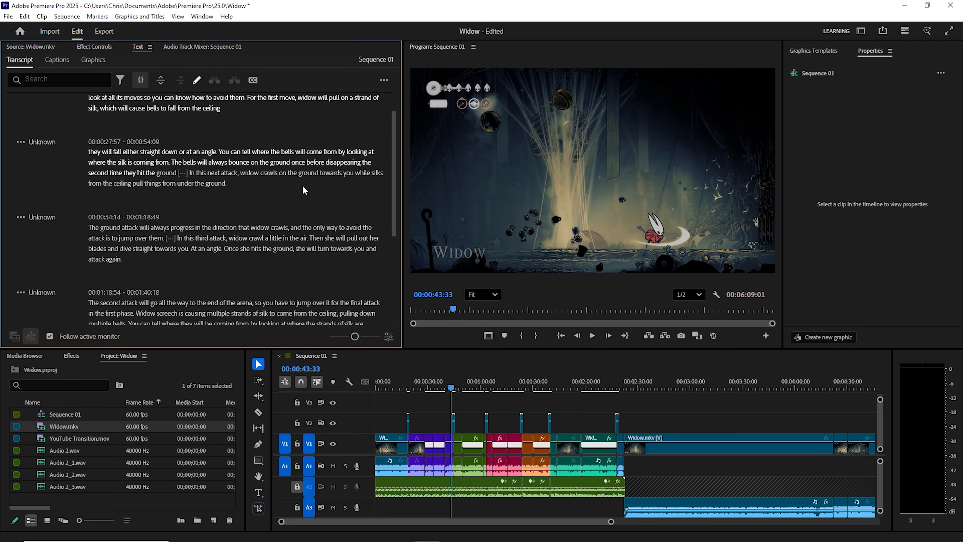
{"action": "scroll", "coordinate": [302, 190], "scroll_direction": "down", "scroll_amount": 2}
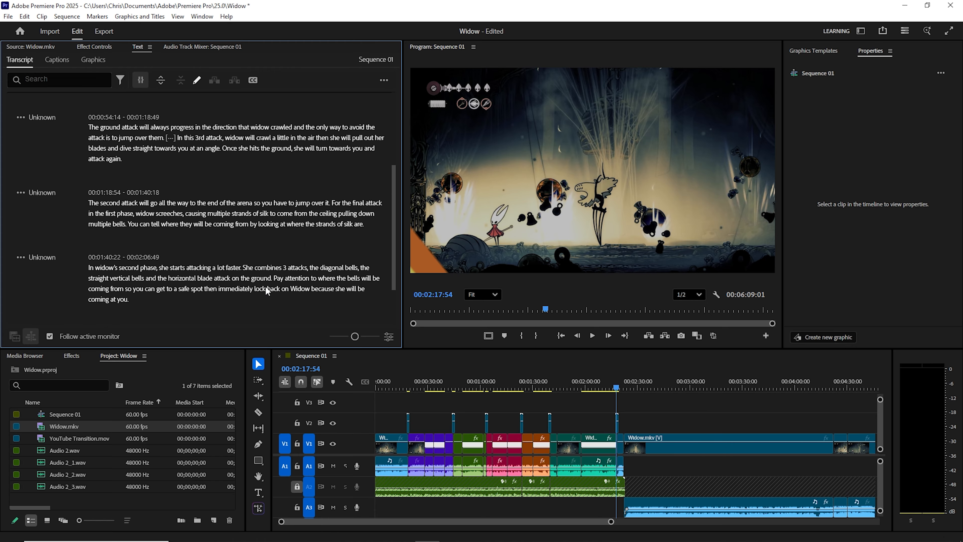
{"action": "scroll", "coordinate": [266, 289], "scroll_direction": "up", "scroll_amount": 9}
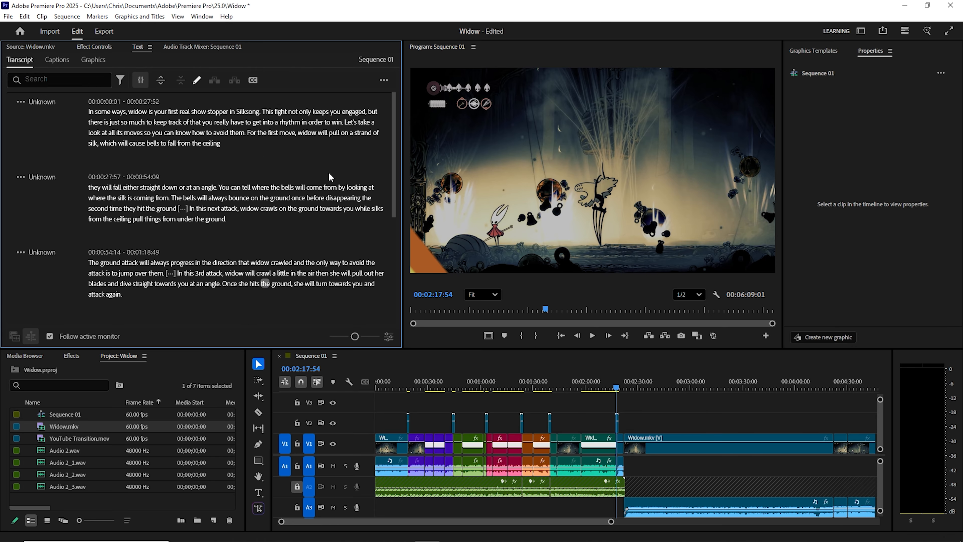
{"action": "scroll", "coordinate": [265, 194], "scroll_direction": "down", "scroll_amount": 8}
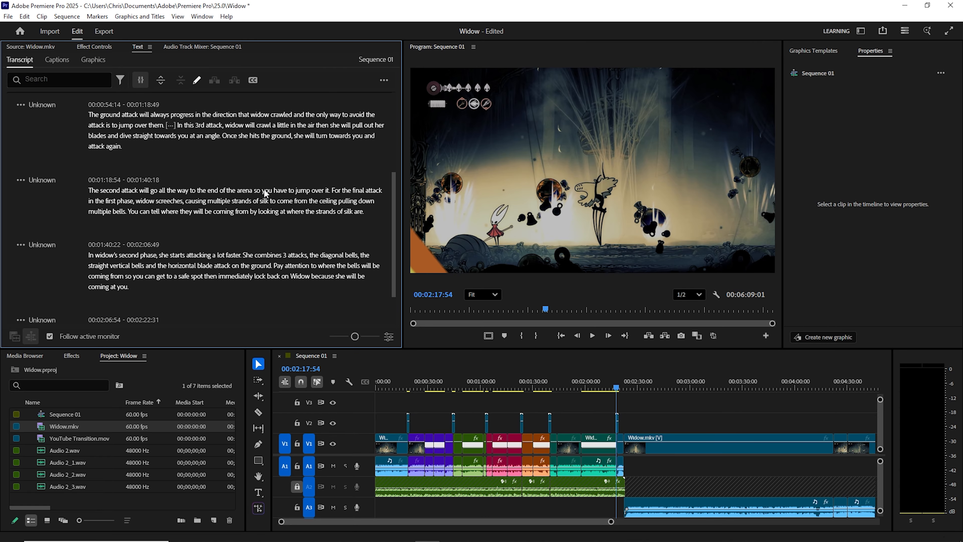
{"action": "scroll", "coordinate": [265, 194], "scroll_direction": "down", "scroll_amount": 3}
- Start creating captions from the transcript and expose the captioning preferences for format, length and lines
{"action": "left_click", "coordinate": [67, 63]}
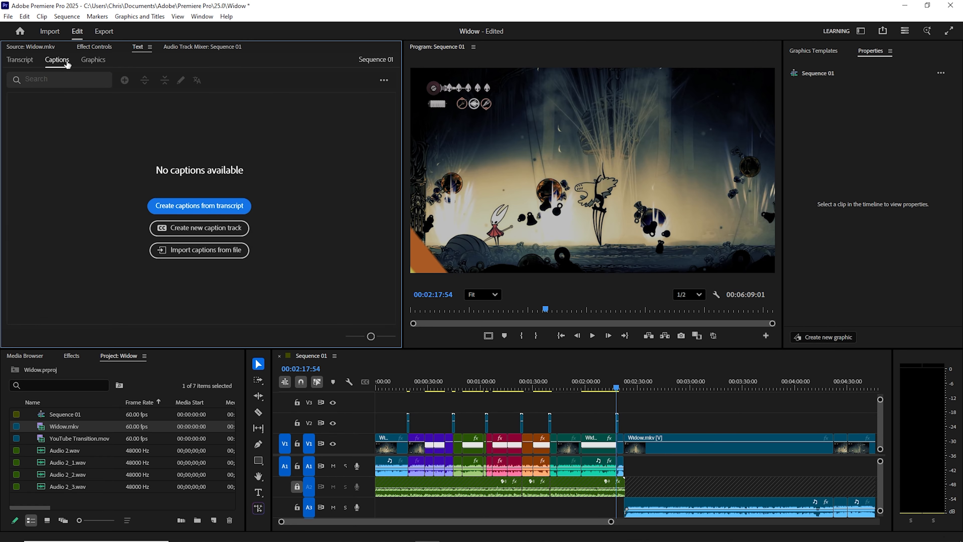
{"action": "left_click", "coordinate": [194, 206]}
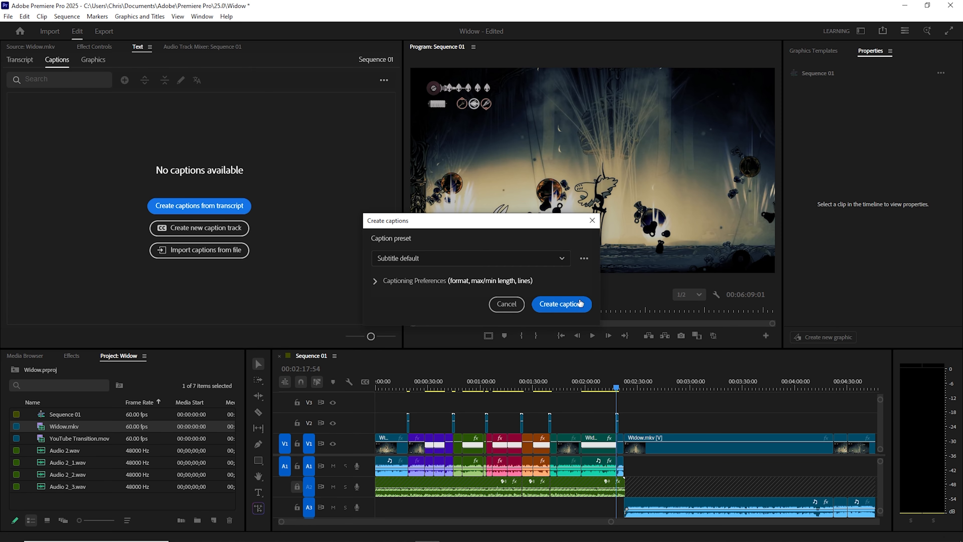
{"action": "left_click", "coordinate": [372, 281]}
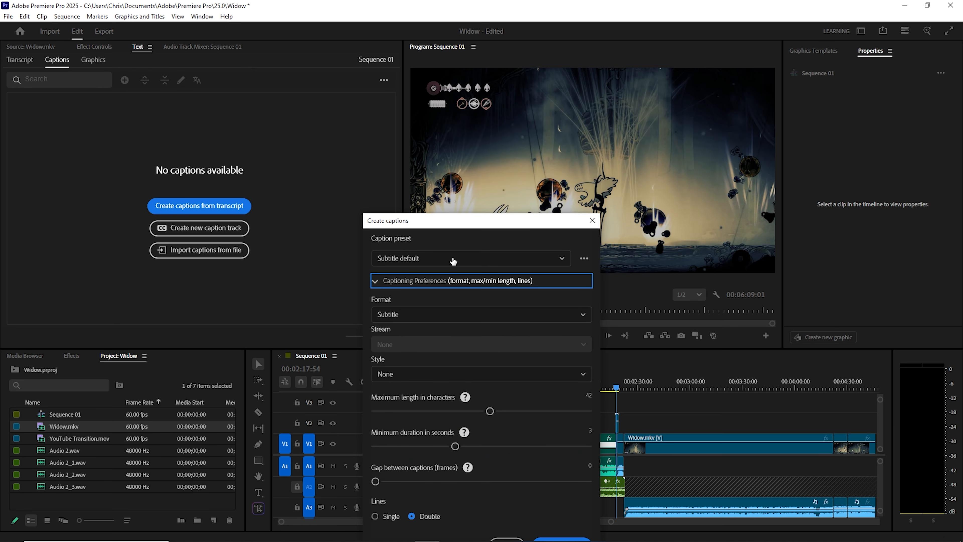
{"action": "left_click_drag", "start_coordinate": [461, 225], "coordinate": [442, 38]}
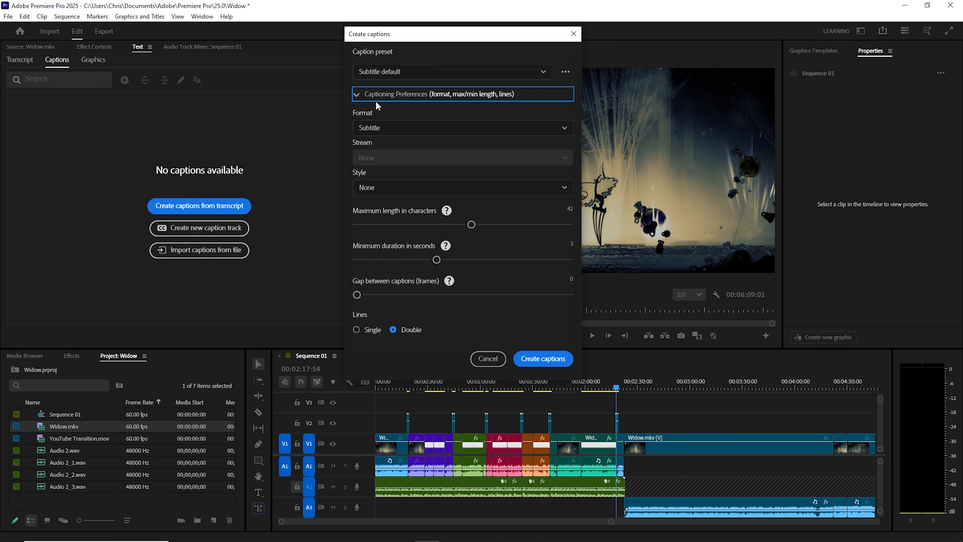
{"action": "left_click", "coordinate": [355, 95]}
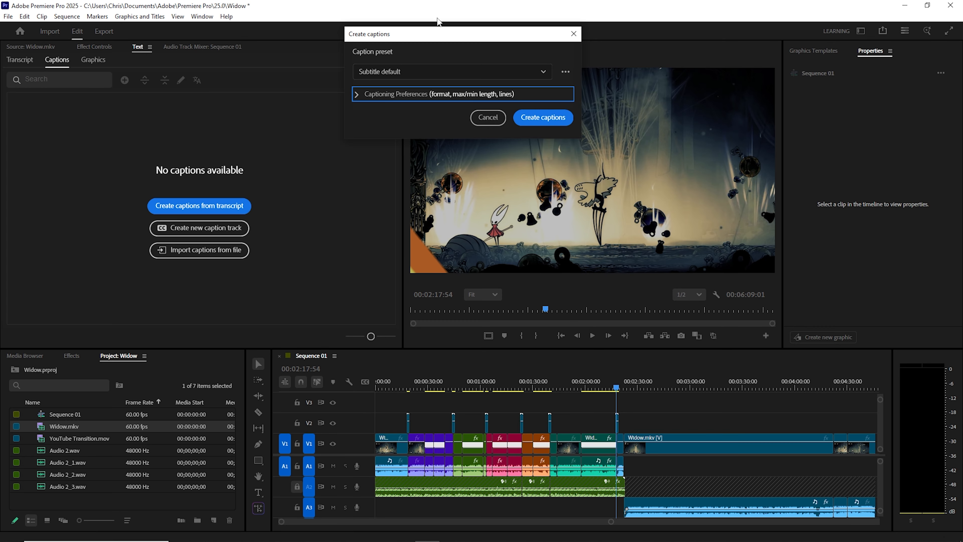
{"action": "left_click_drag", "start_coordinate": [445, 38], "coordinate": [476, 215]}
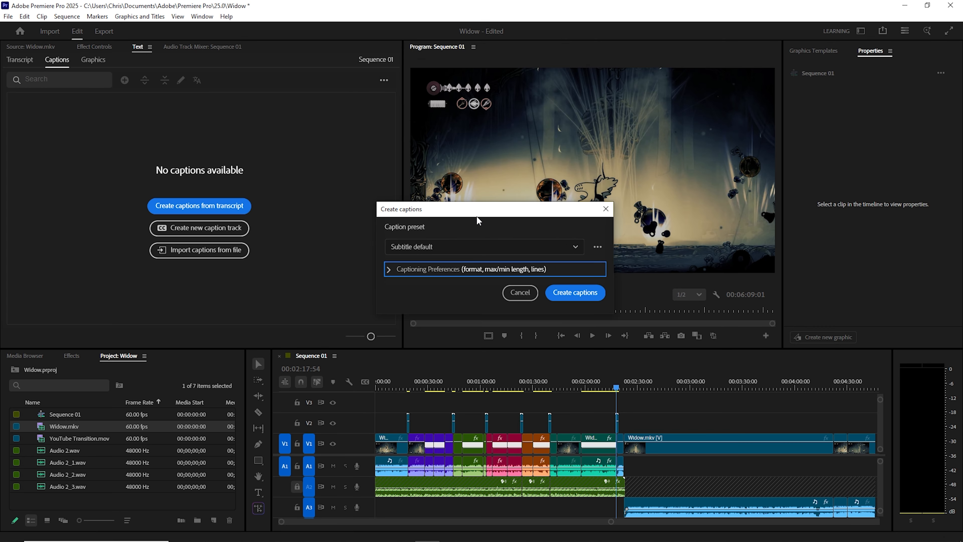
{"action": "left_click", "coordinate": [388, 270]}
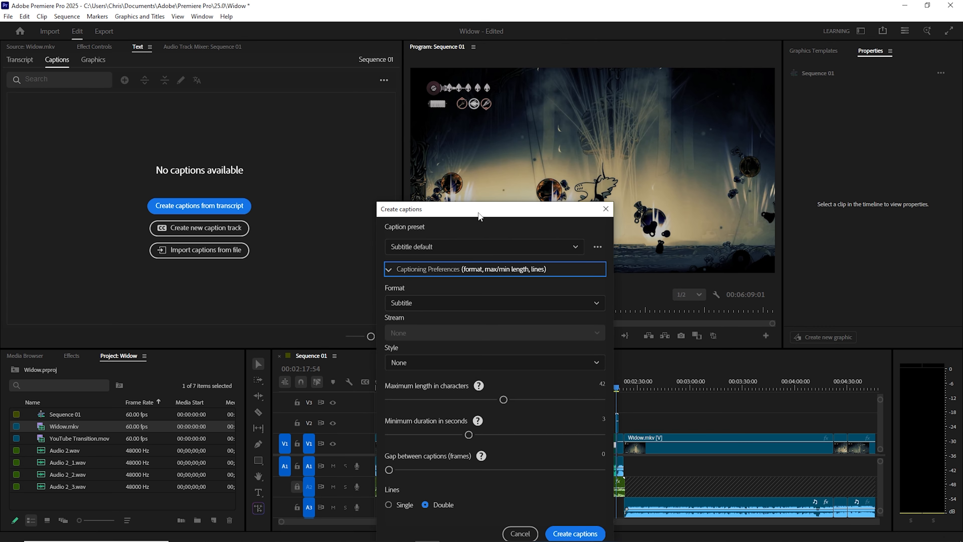
{"action": "left_click_drag", "start_coordinate": [478, 213], "coordinate": [456, 32]}
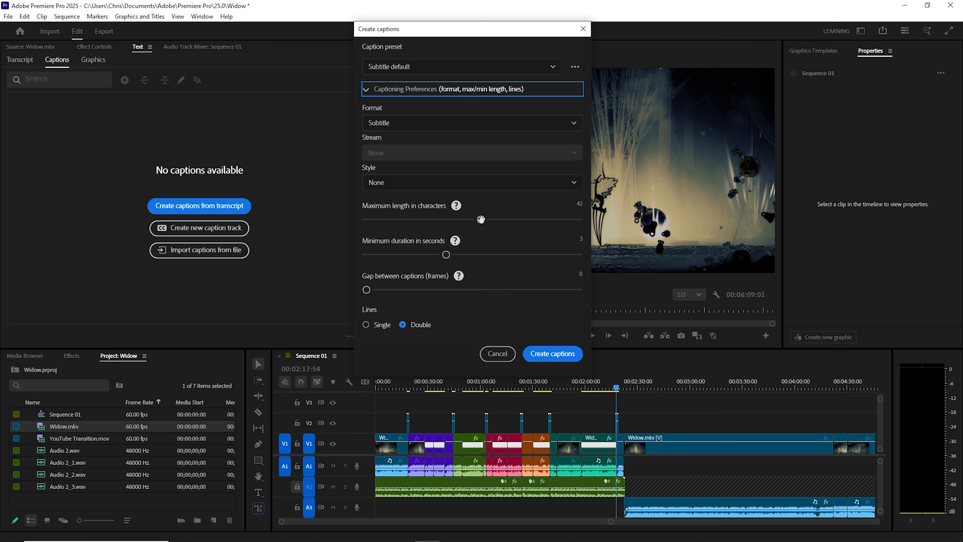
- Set the captions' maximum length to 55 characters and their line layout to Single
{"action": "left_click_drag", "start_coordinate": [481, 219], "coordinate": [524, 223]}
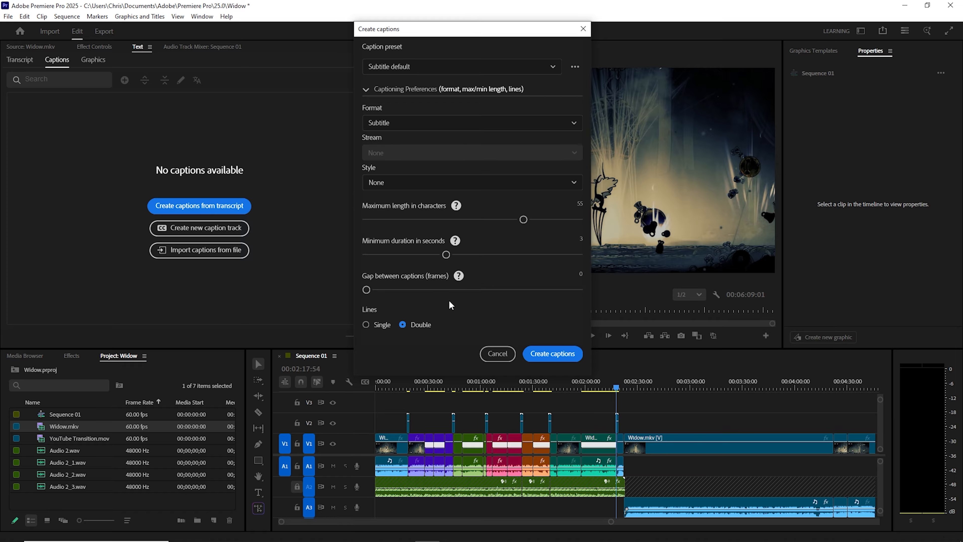
{"action": "left_click", "coordinate": [366, 325]}
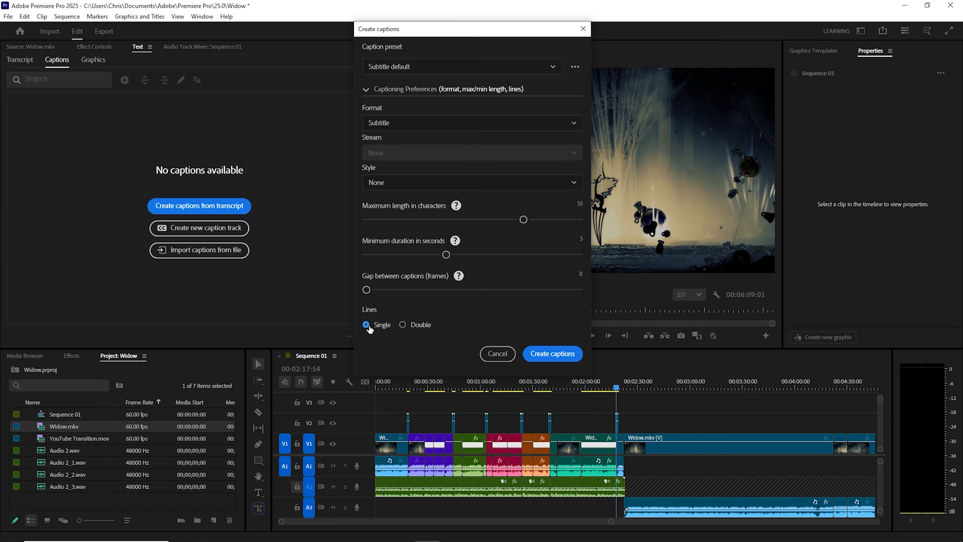